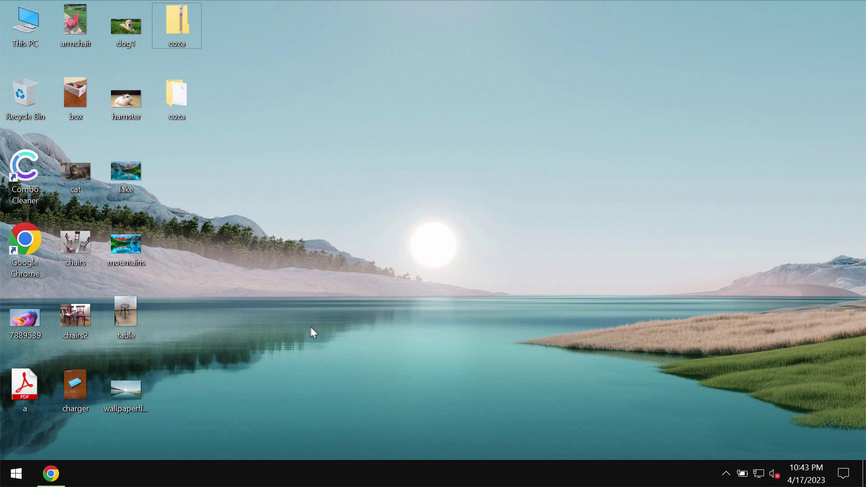
- Open and close the table, hamster, dog1, box and armchair photos in turn
double_click(136, 324)
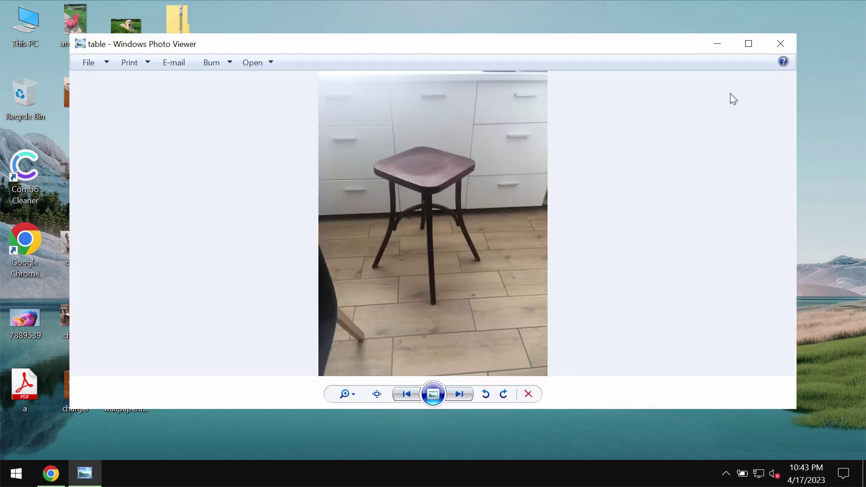
click(780, 43)
double_click(126, 99)
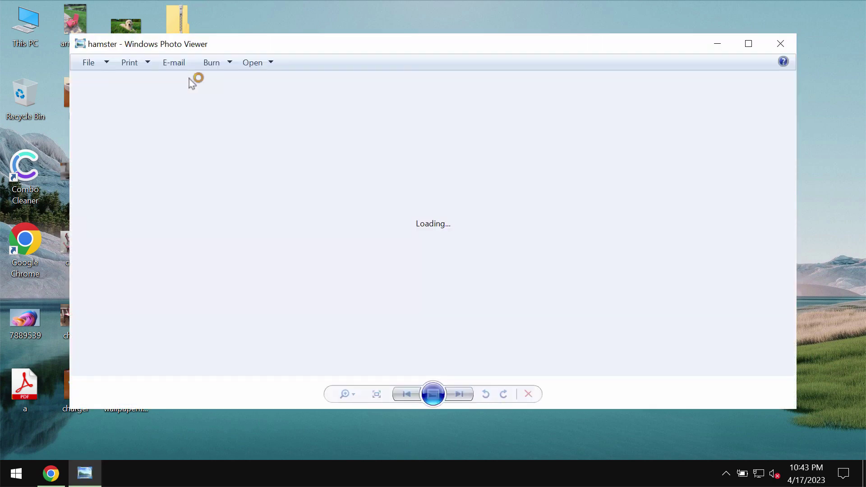
click(785, 43)
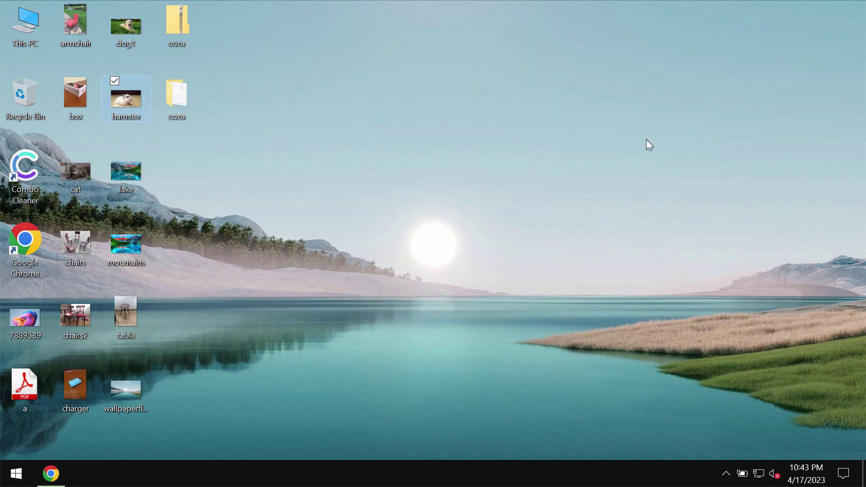
double_click(140, 31)
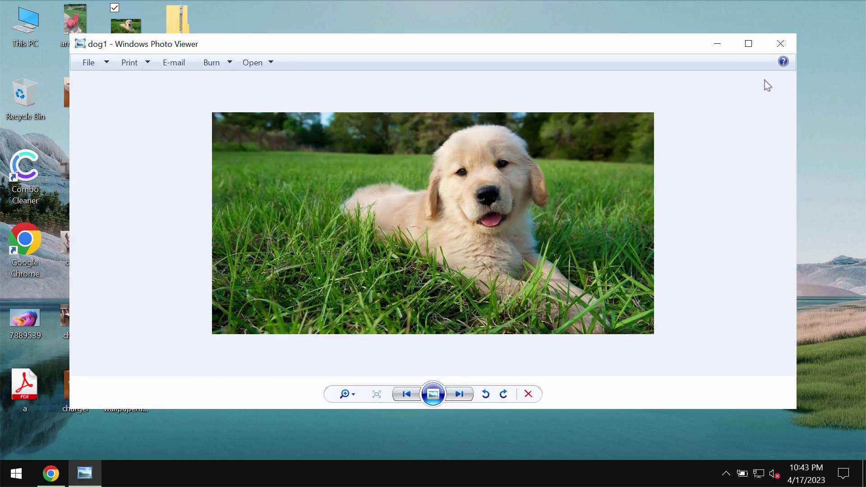
click(780, 43)
double_click(76, 94)
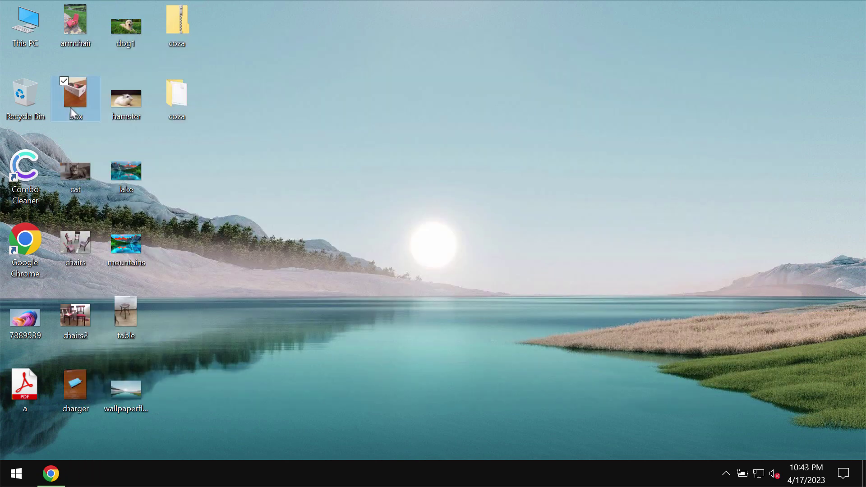
click(780, 44)
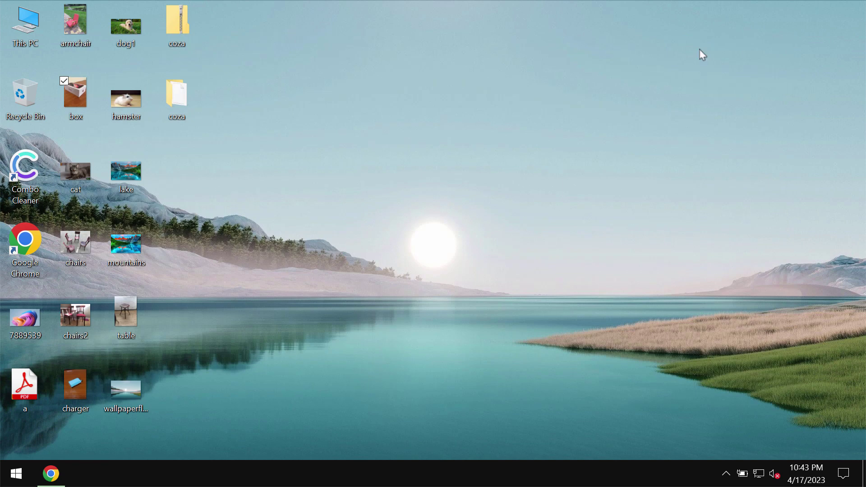
double_click(72, 6)
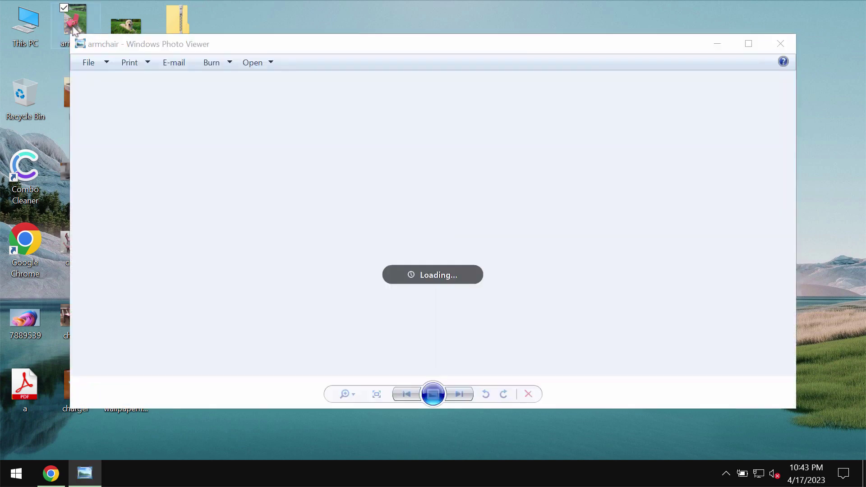
click(780, 44)
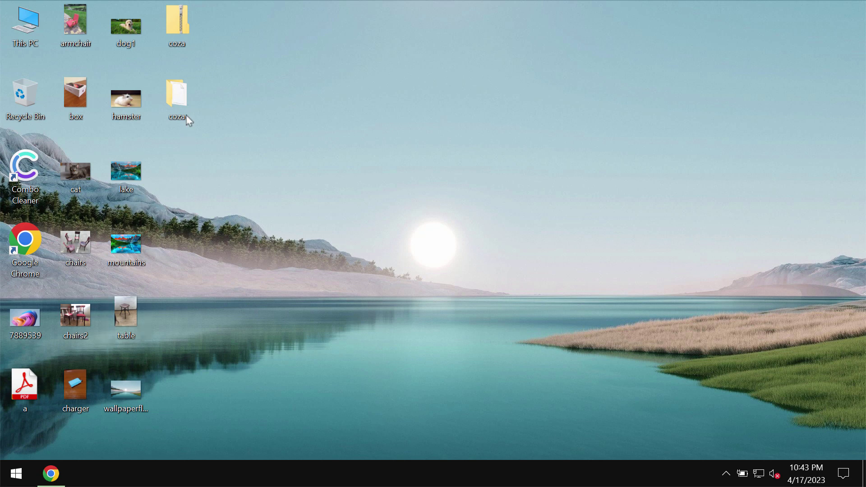
- Open and close the chairs and chairs2 photos, then the armchair photo again
click(76, 255)
double_click(76, 256)
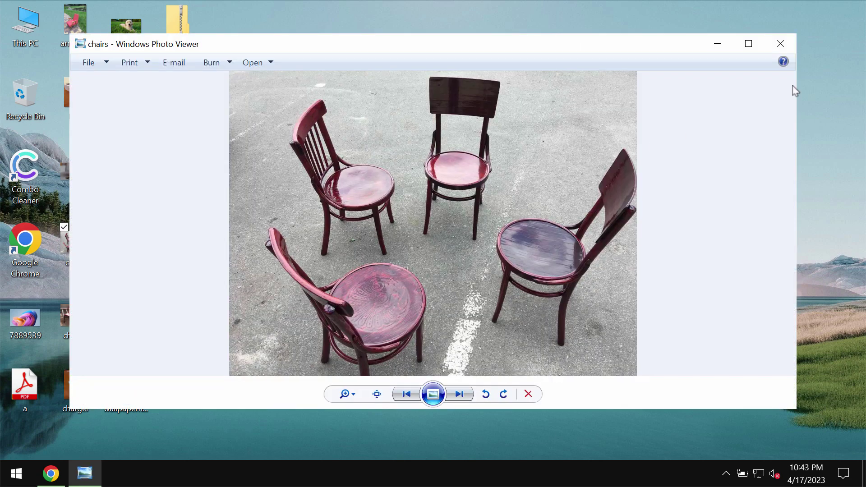
click(780, 43)
click(86, 321)
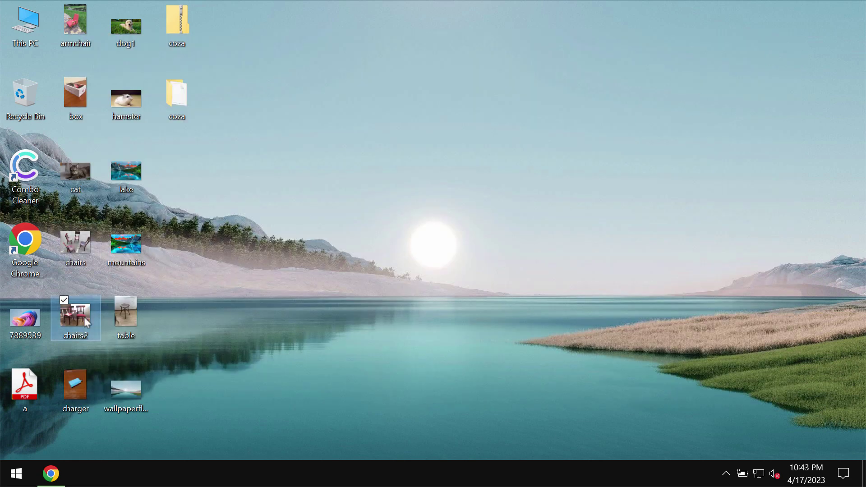
double_click(86, 321)
click(789, 51)
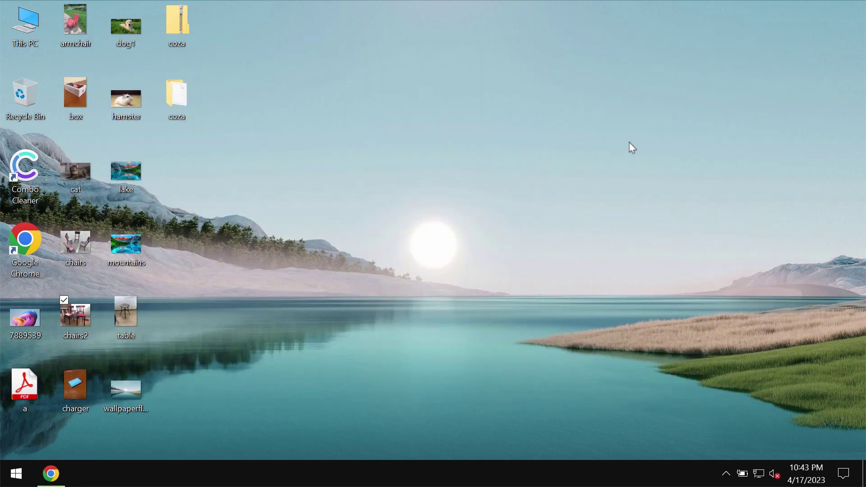
double_click(88, 33)
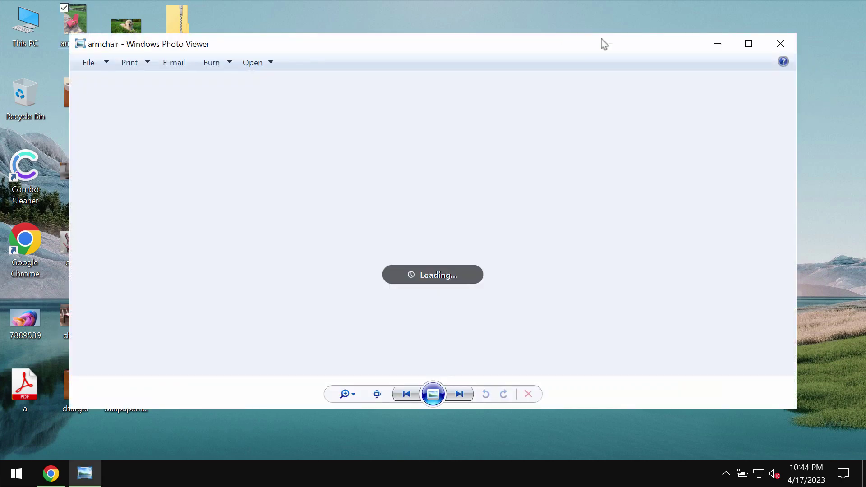
click(780, 43)
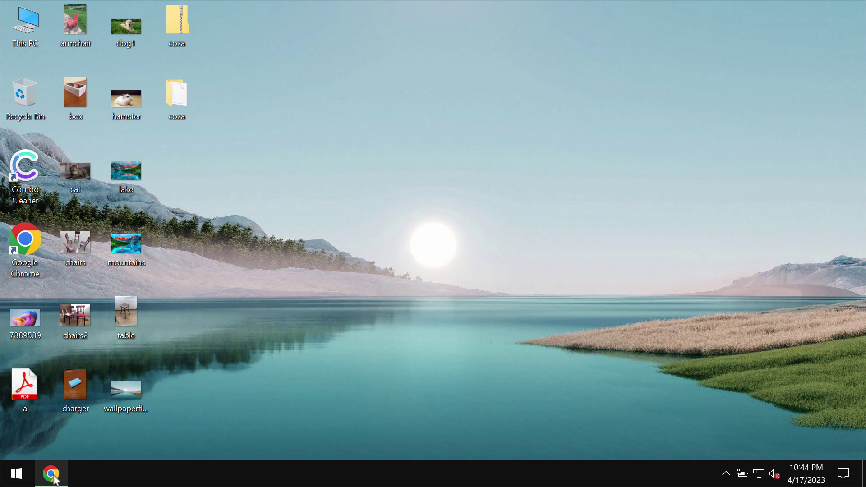
- Minimize the Combo Cleaner browser window, then sign out of Windows and sign back in
click(51, 474)
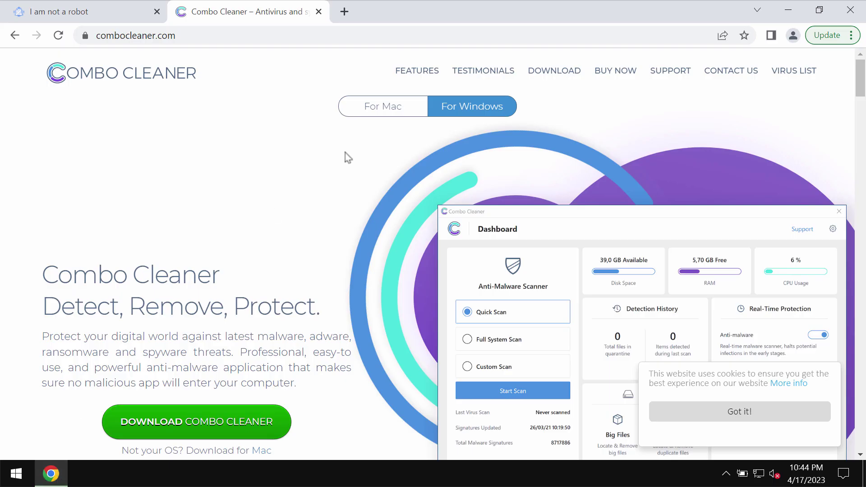
click(789, 9)
right_click(15, 474)
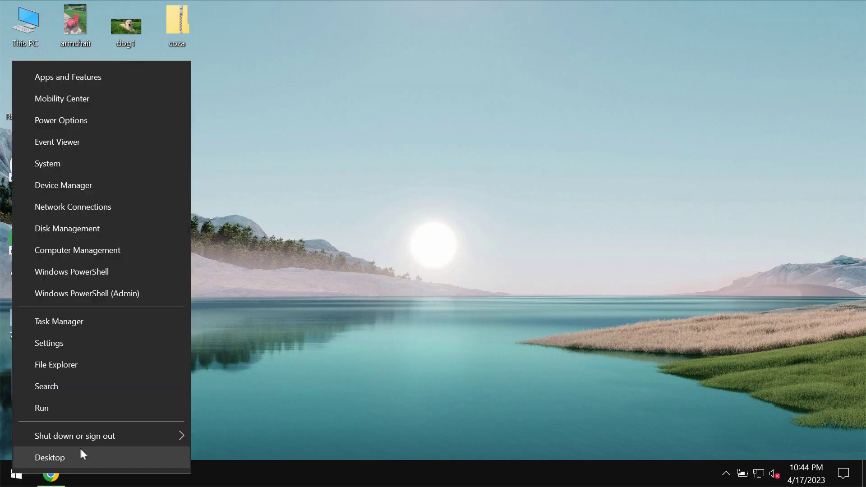
click(271, 369)
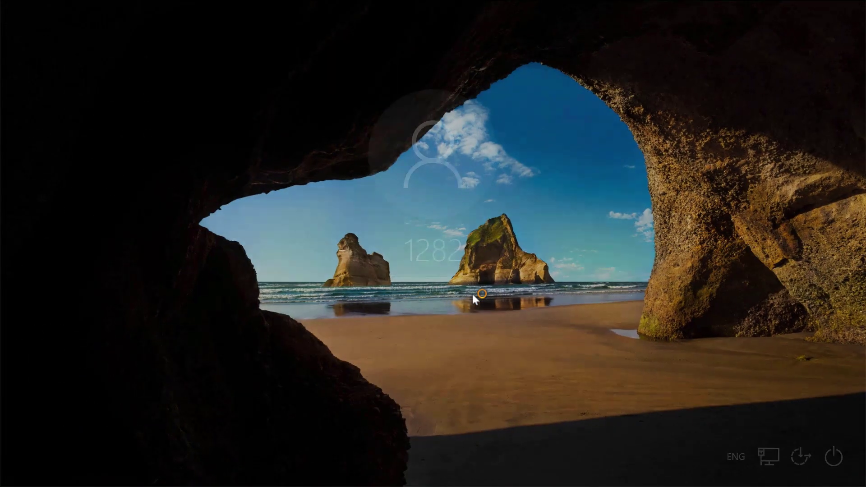
click(458, 294)
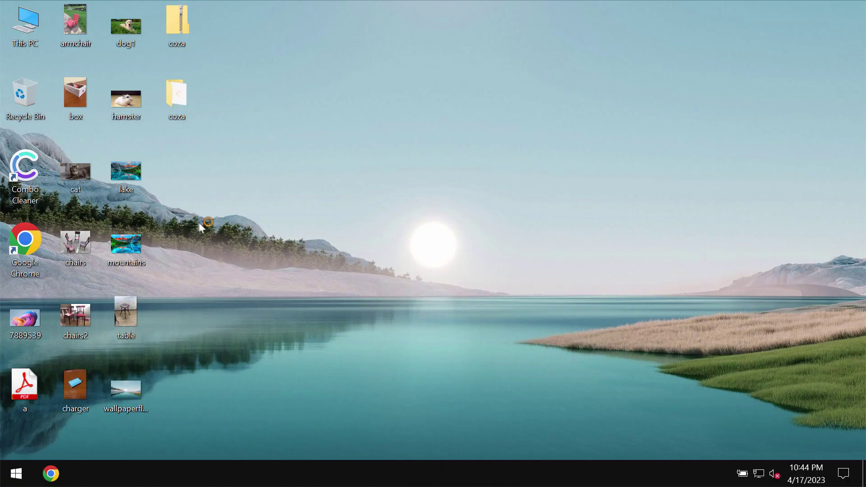
- Open the lower coza folder to see its contents, close it, and clear desktop selections
click(181, 108)
key(Return)
click(829, 59)
click(176, 105)
click(177, 103)
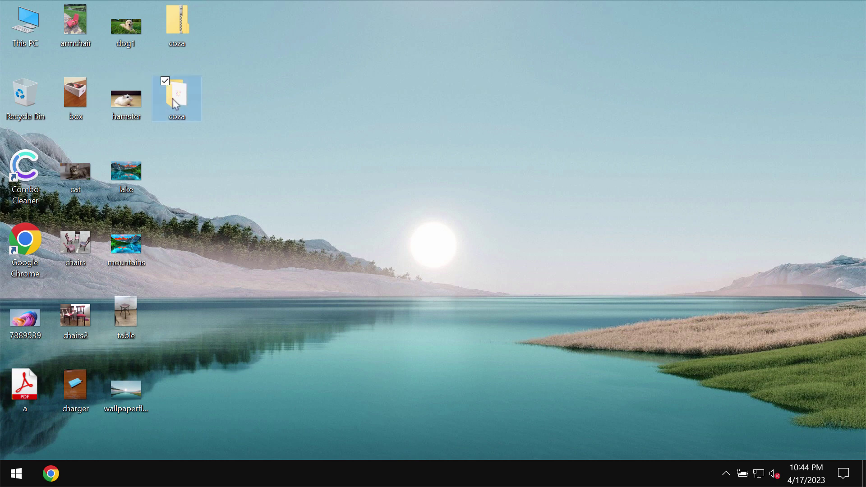
click(399, 214)
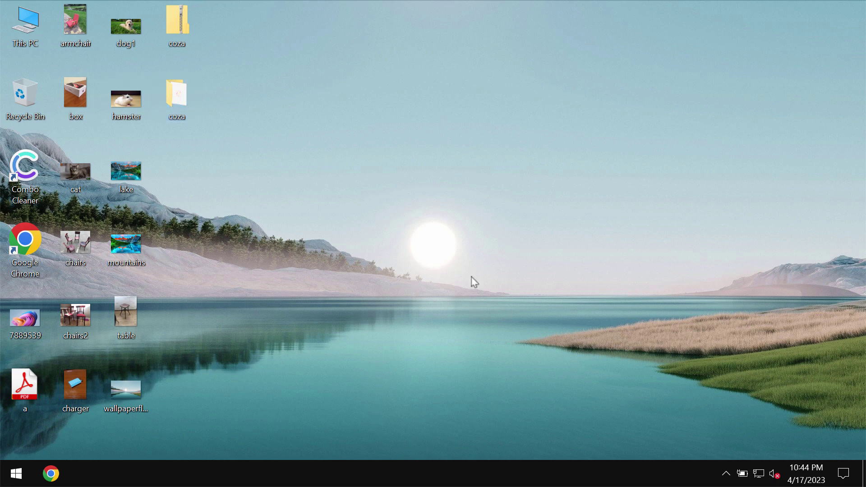
click(145, 257)
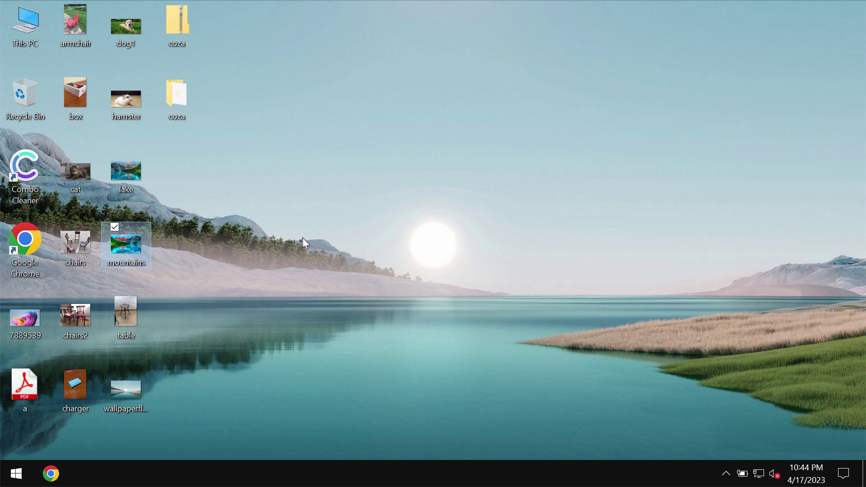
click(319, 253)
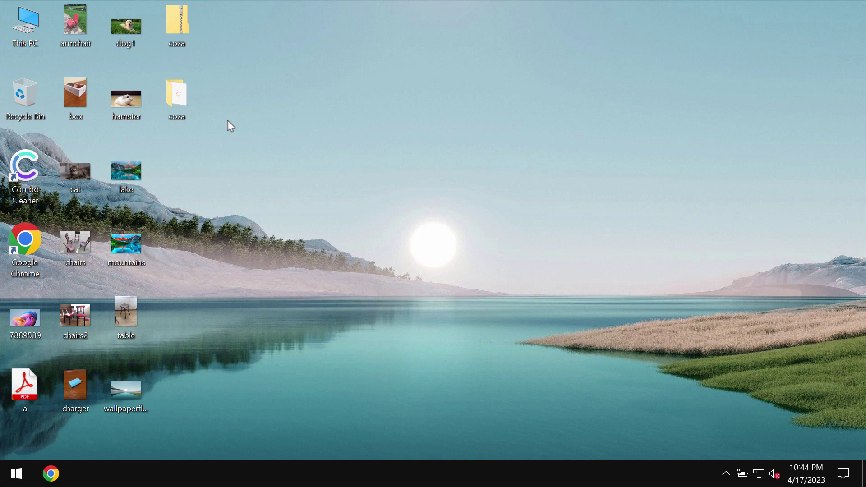
- Try opening lake, dog1 and wallpaper .coza files, dismissing each error, then launch Google Chrome
key(alt+Tab)
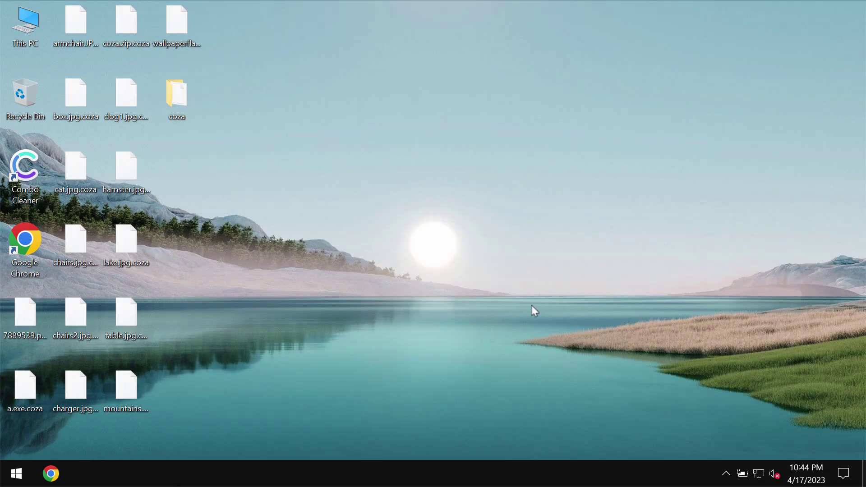
double_click(130, 254)
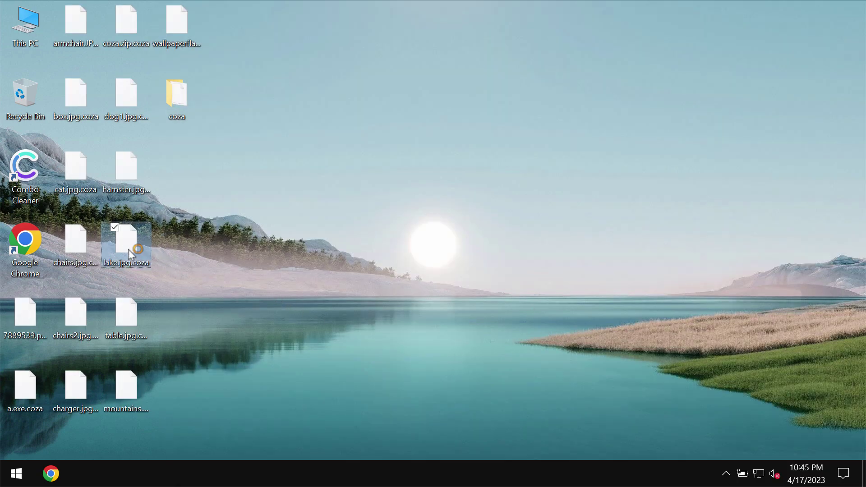
key(Escape)
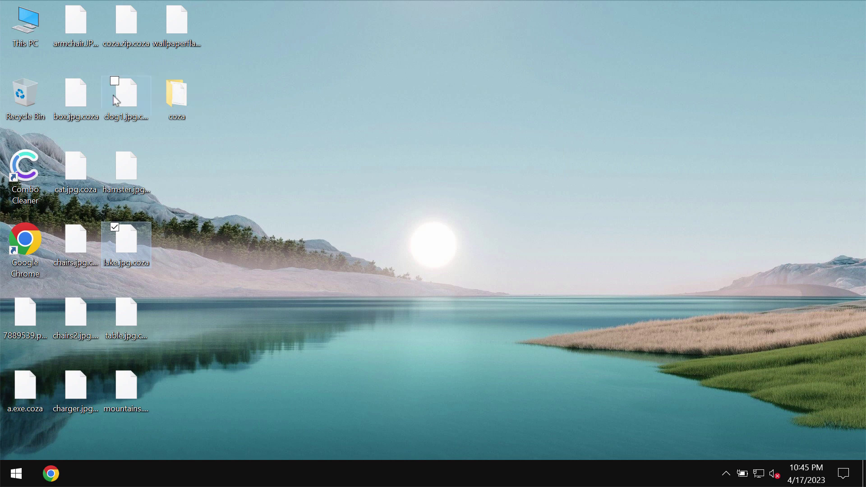
double_click(127, 97)
key(Escape)
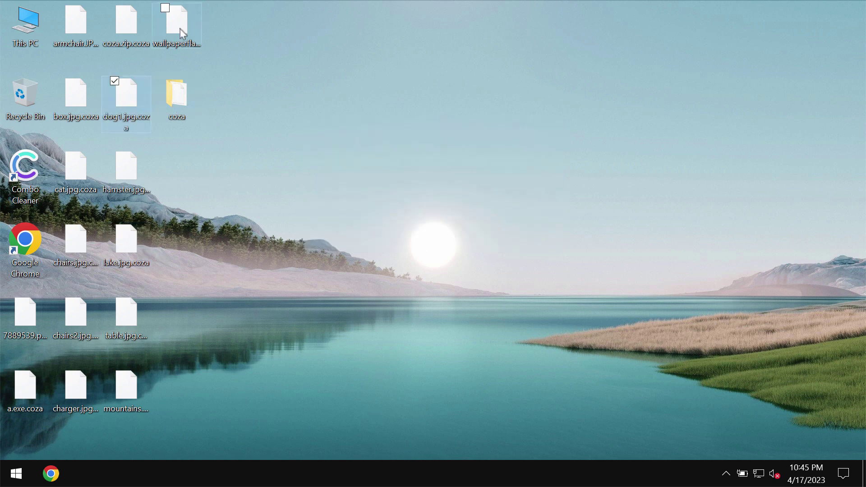
double_click(177, 24)
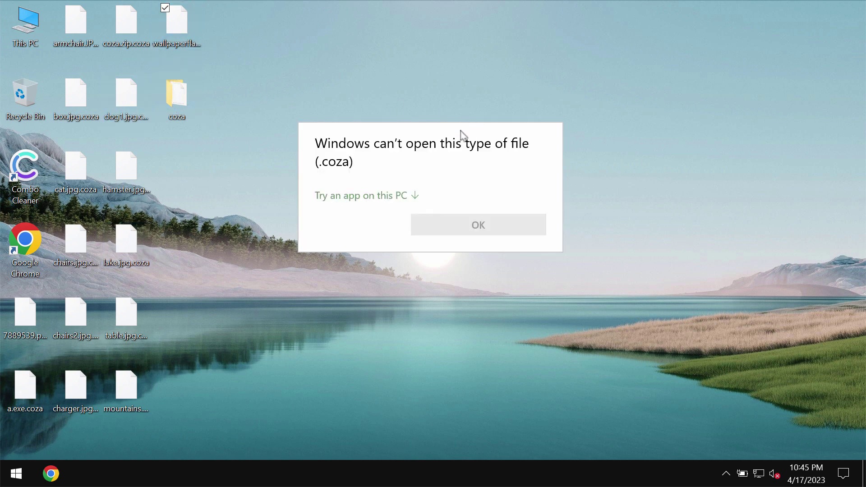
key(Escape)
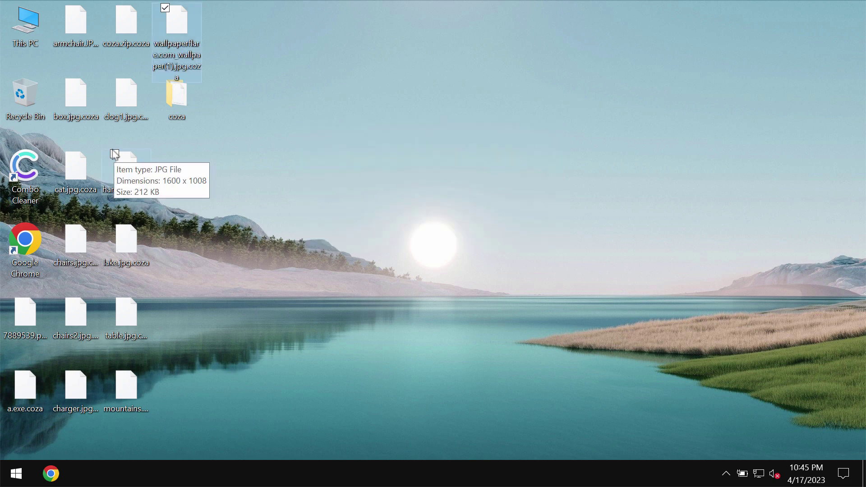
double_click(124, 97)
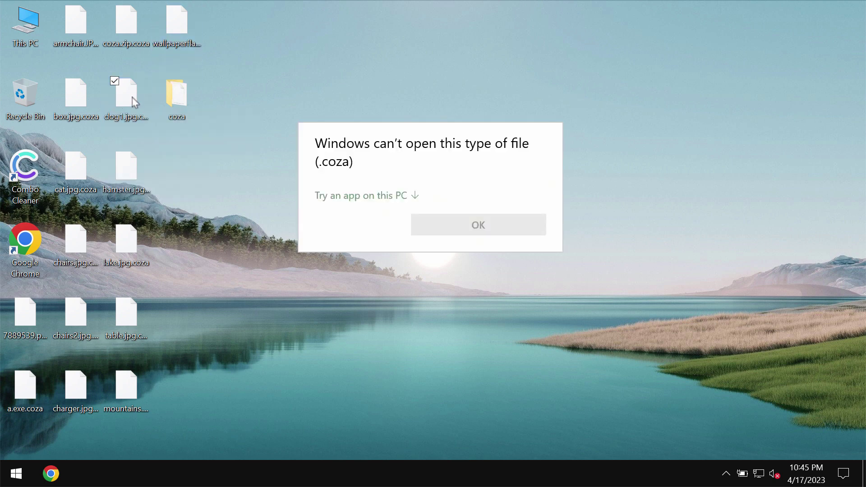
key(Escape)
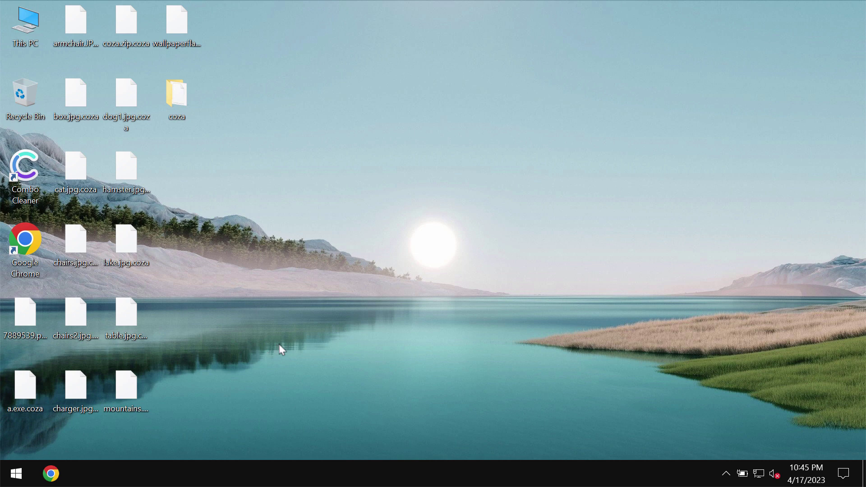
double_click(35, 248)
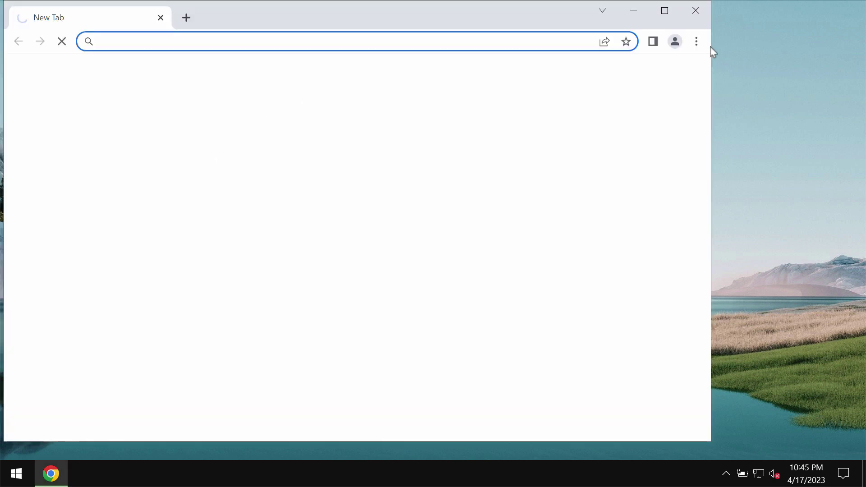
- Maximize Chrome, load combocleaner.com from the address bar suggestion, then minimize the browser
click(665, 15)
text(combocleaner.com)
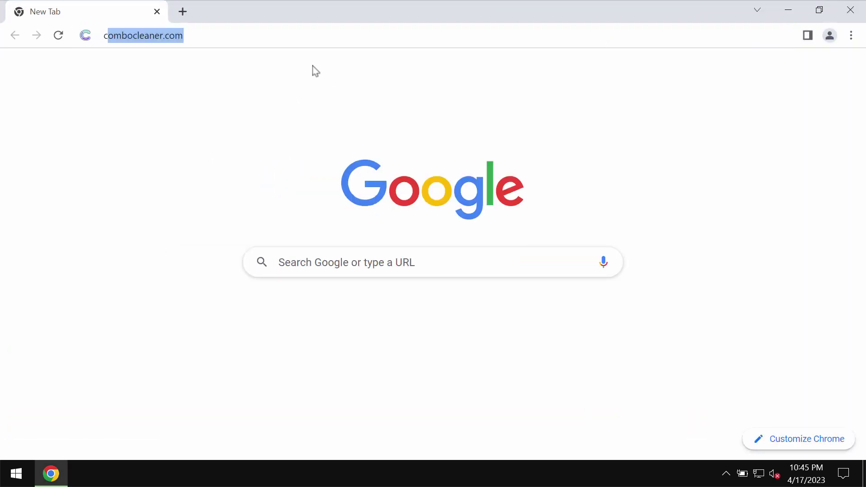
click(318, 68)
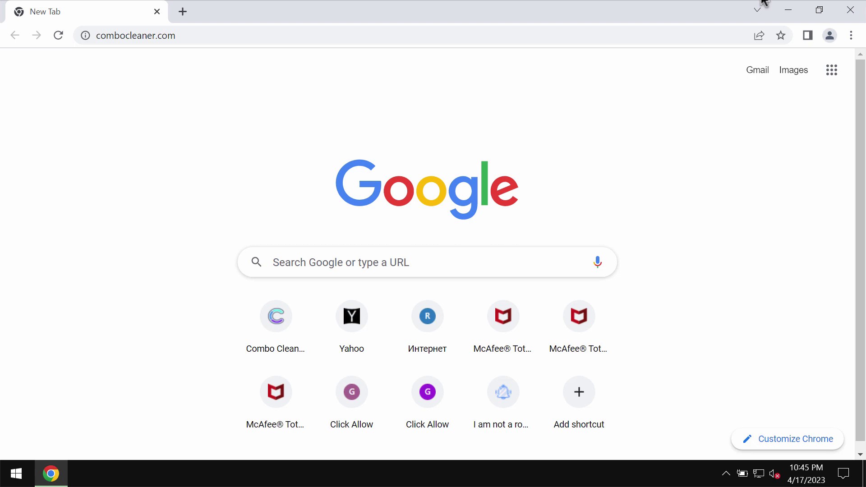
click(786, 10)
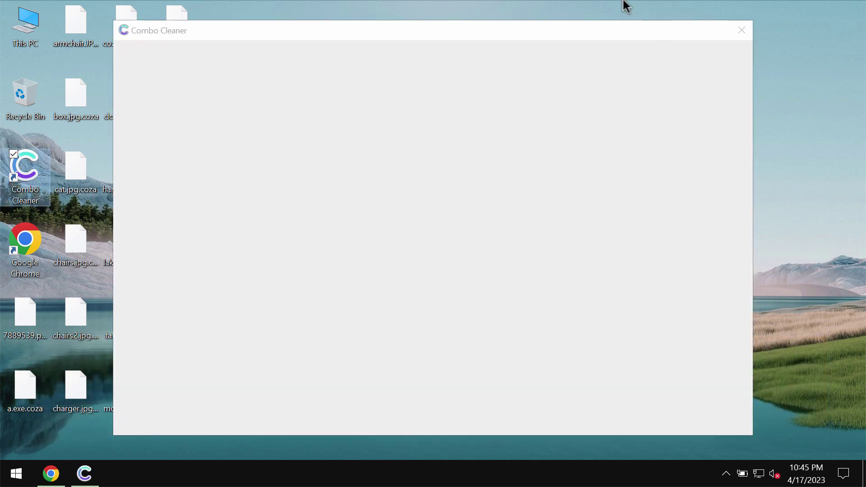
- Bring the Combo Cleaner window forward and start a Quick Scan from the Dashboard
drag(593, 39, 596, 36)
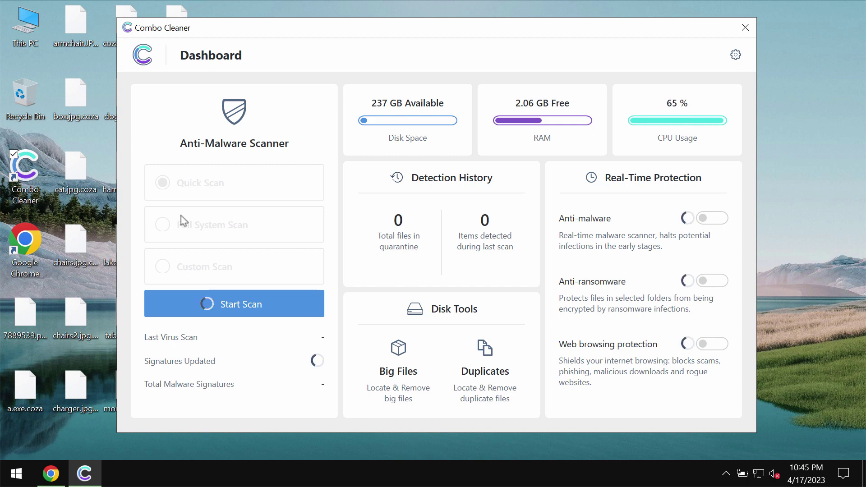
click(271, 304)
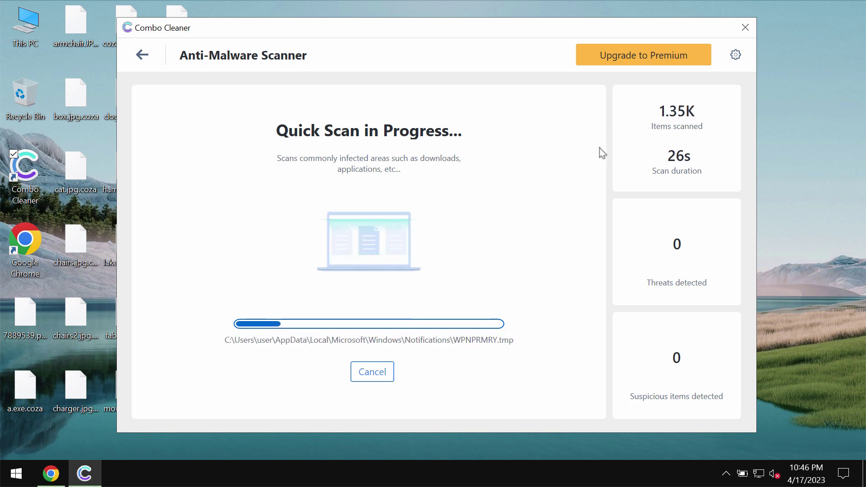
click(736, 55)
click(370, 102)
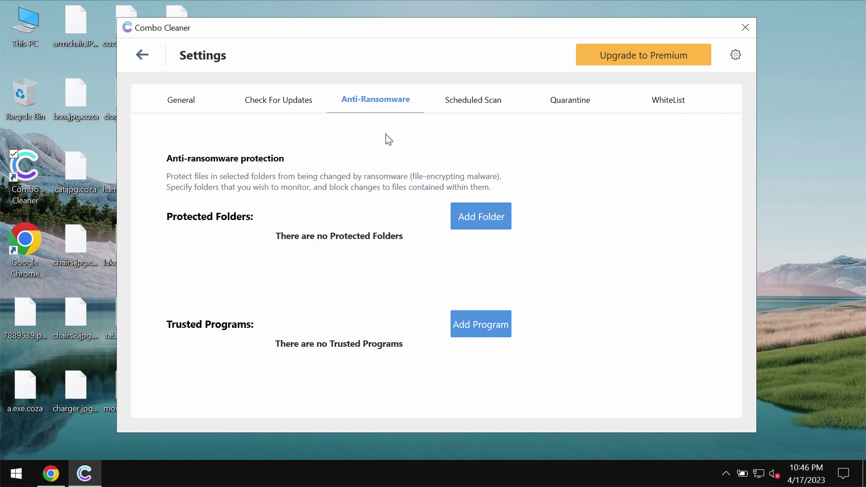
click(142, 57)
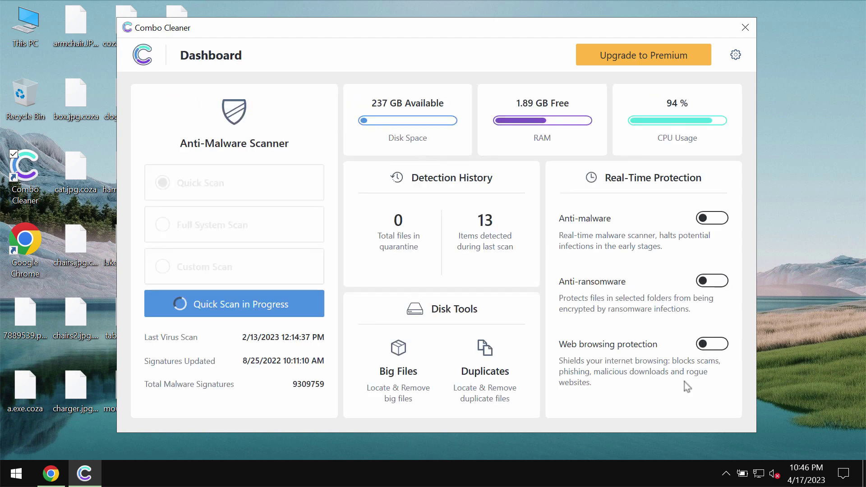
click(239, 310)
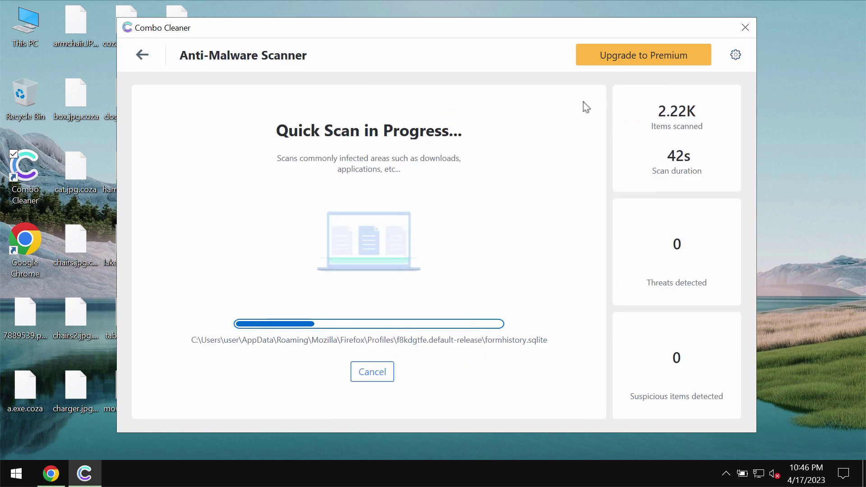
click(735, 55)
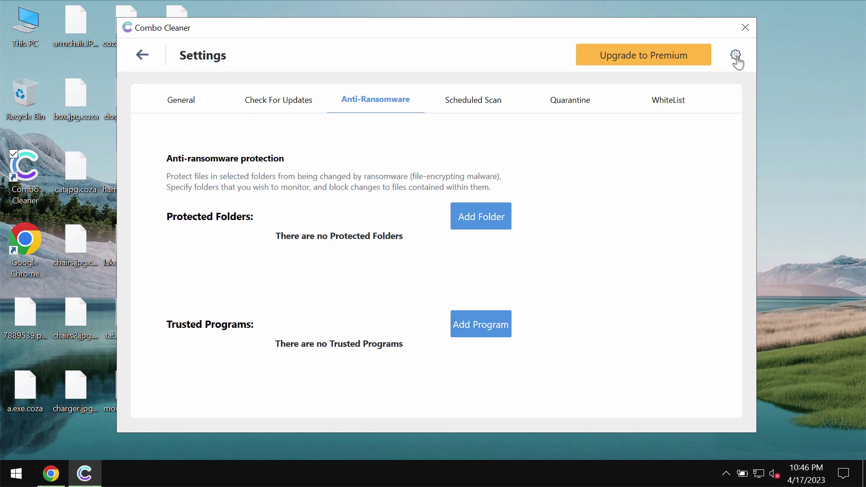
click(142, 55)
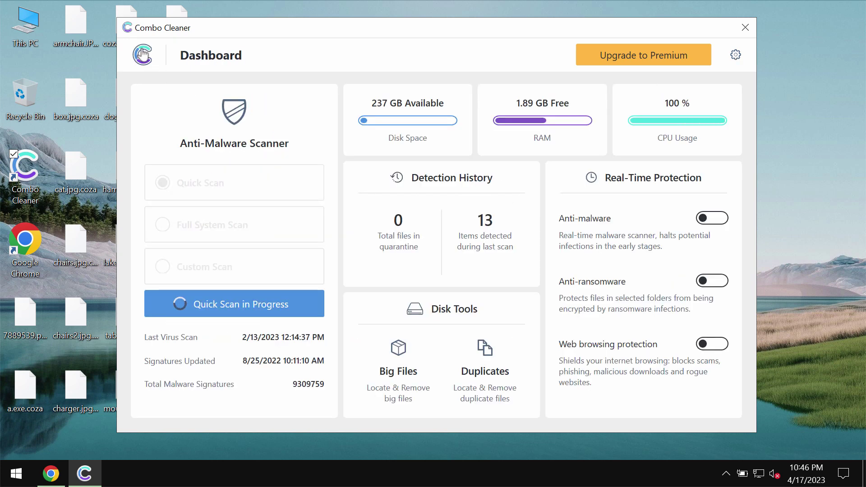
- Check the Quick Scan progress, then bring up the It's Time To Upgrade premium page
click(244, 311)
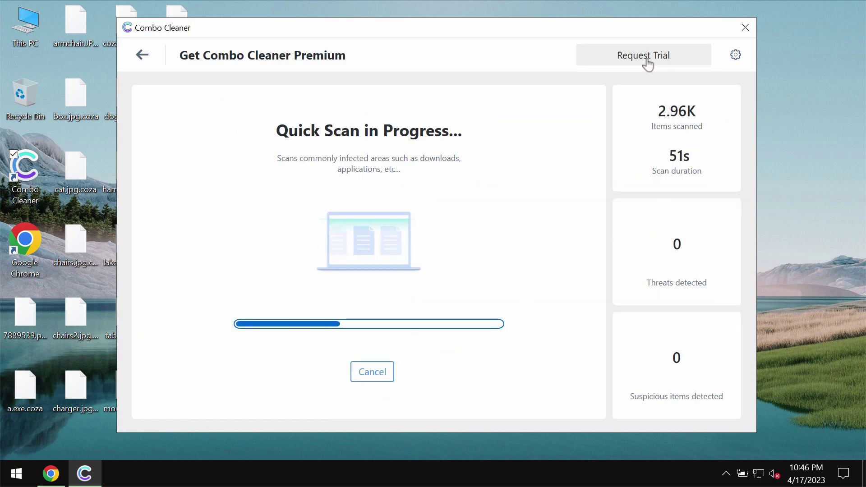
click(648, 64)
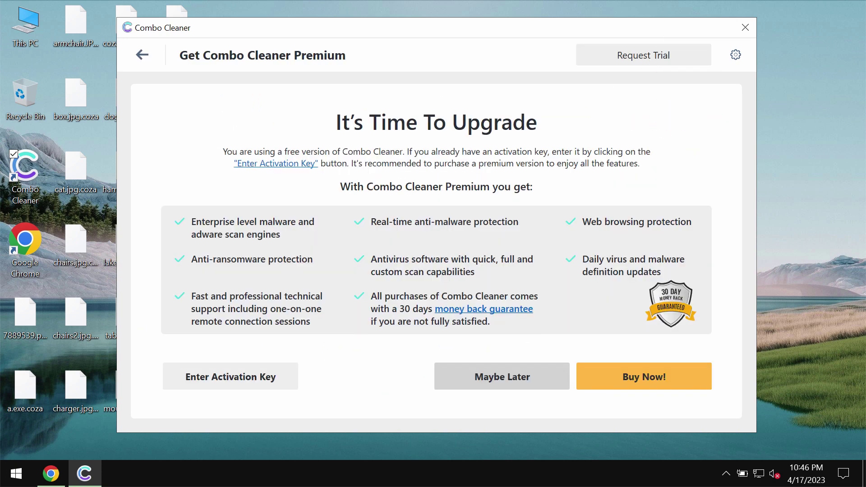